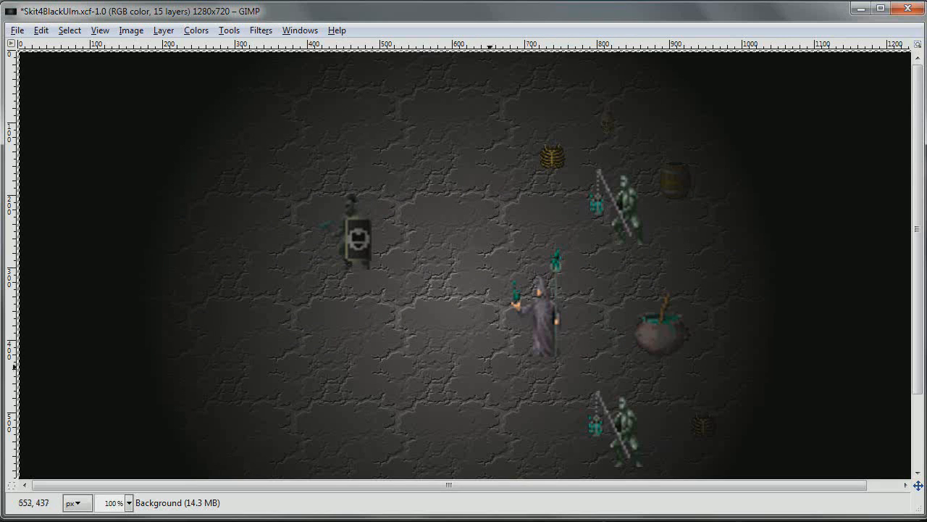
scroll(918, 221, down, 3)
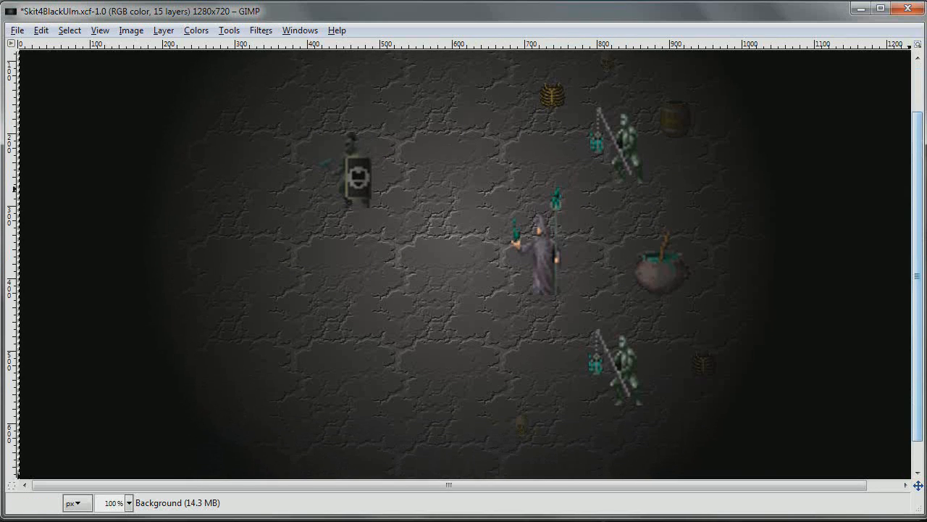
scroll(905, 290, down, 2)
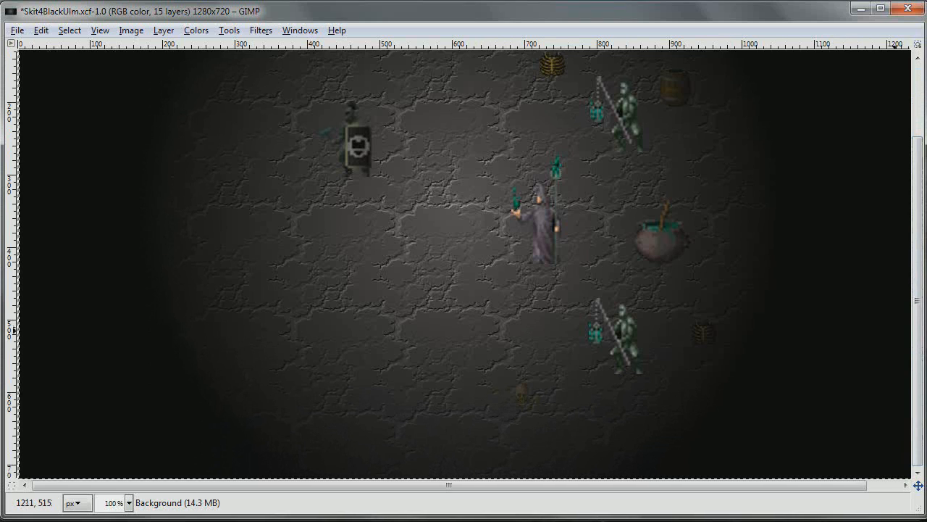
scroll(917, 337, up, 3)
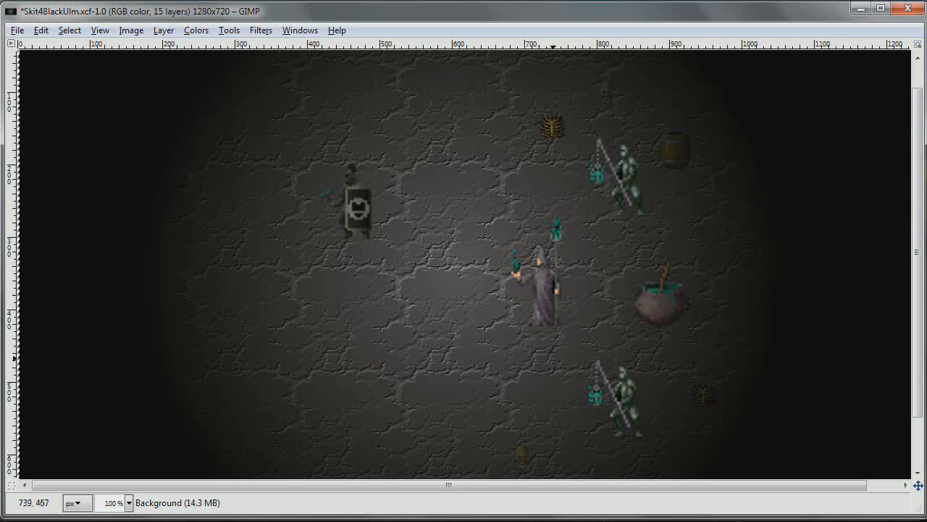
scroll(921, 289, down, 1)
scroll(922, 289, down, 2)
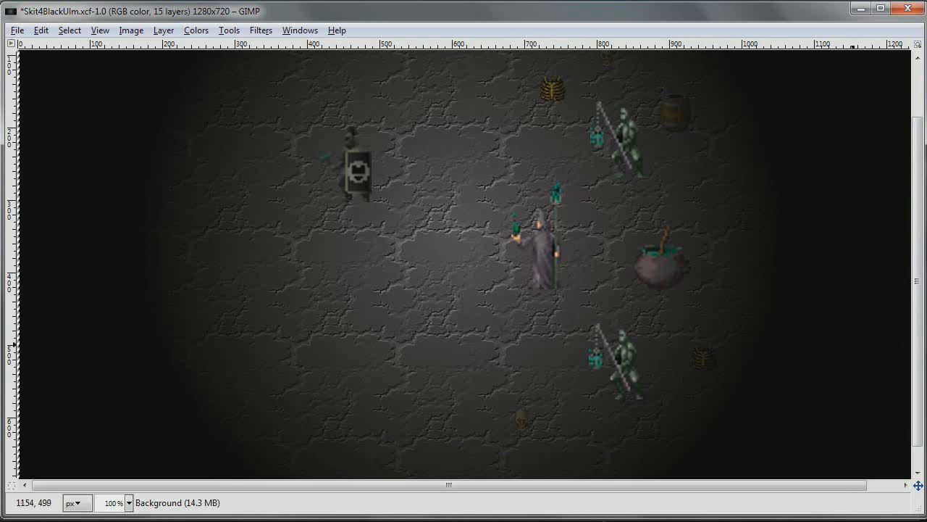
scroll(920, 345, up, 3)
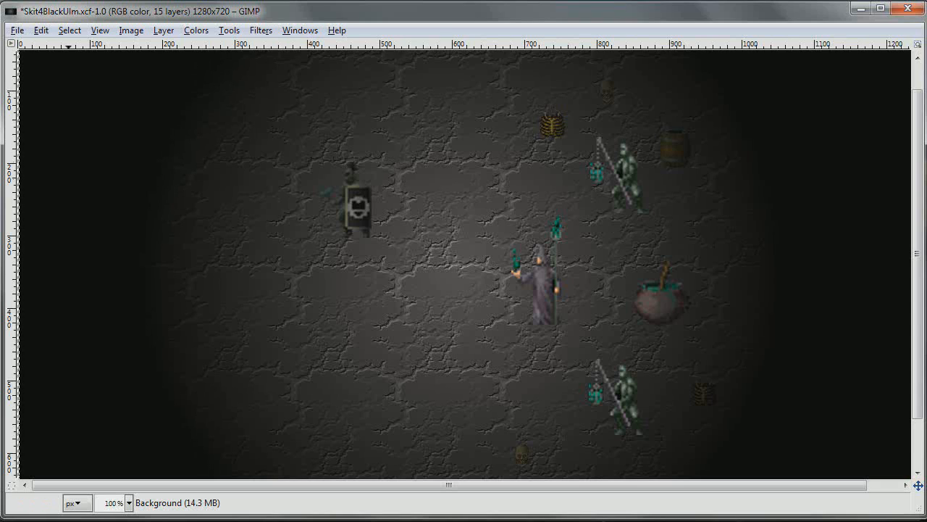
Bring up the toolbox and view the options of the Bucket Fill and Blend tools, making the Shadow layer active
drag(0, 27, 94, 50)
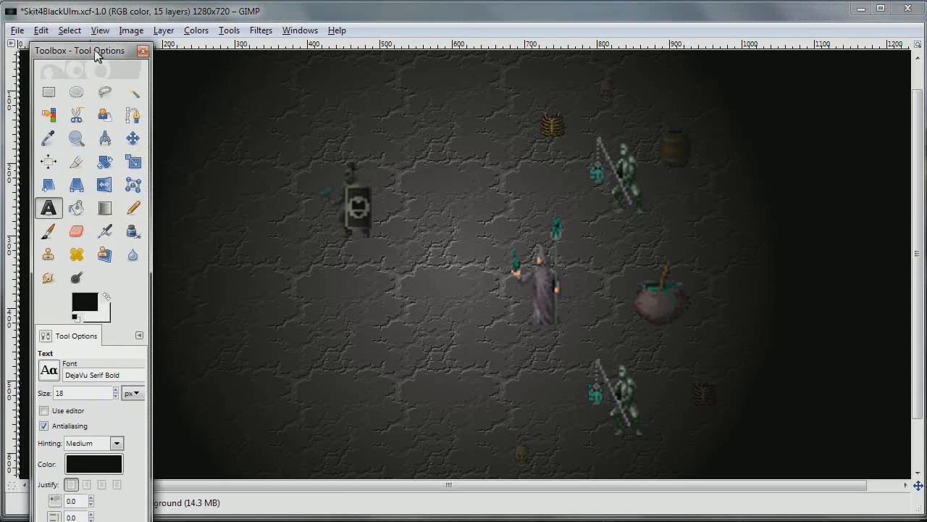
click(76, 209)
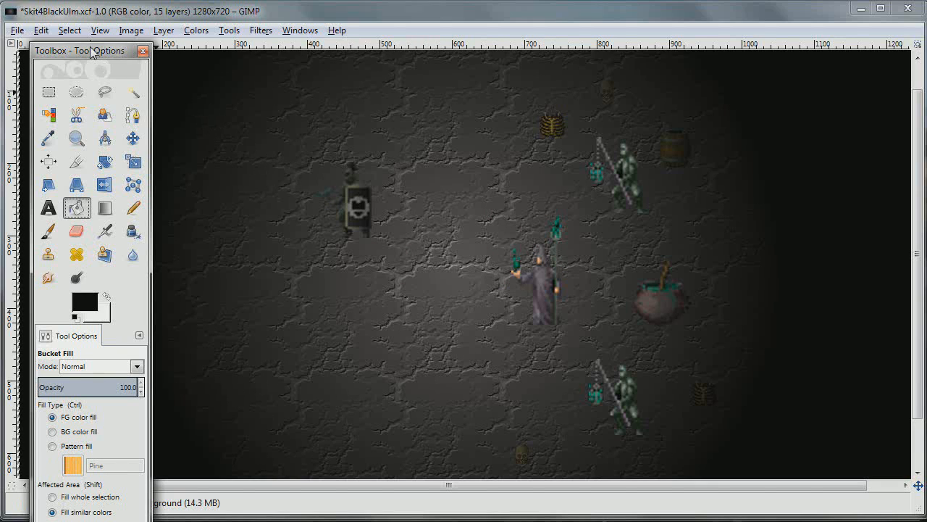
drag(91, 51, 67, 21)
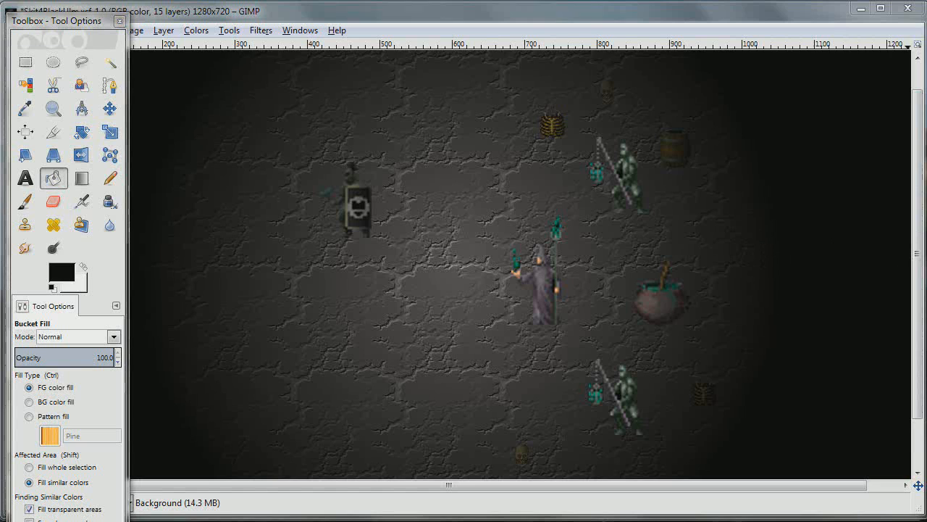
key(Page_Up)
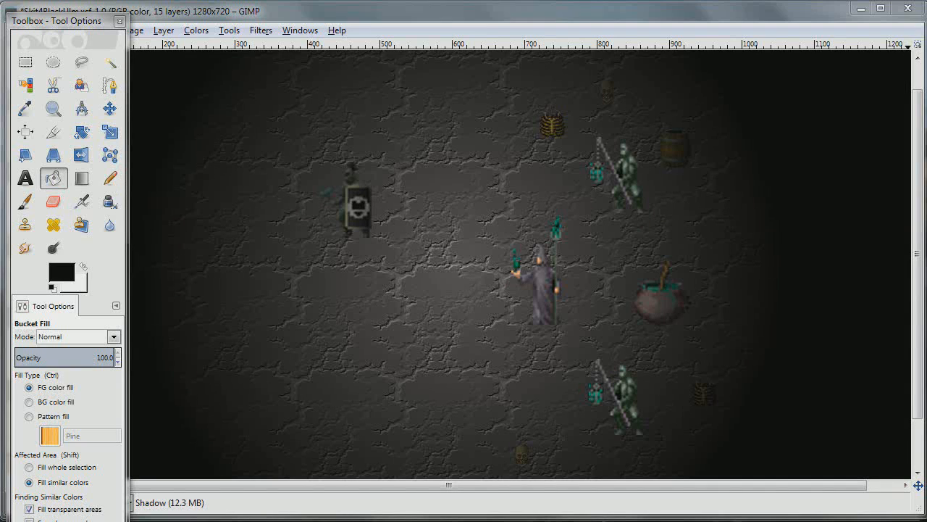
click(81, 178)
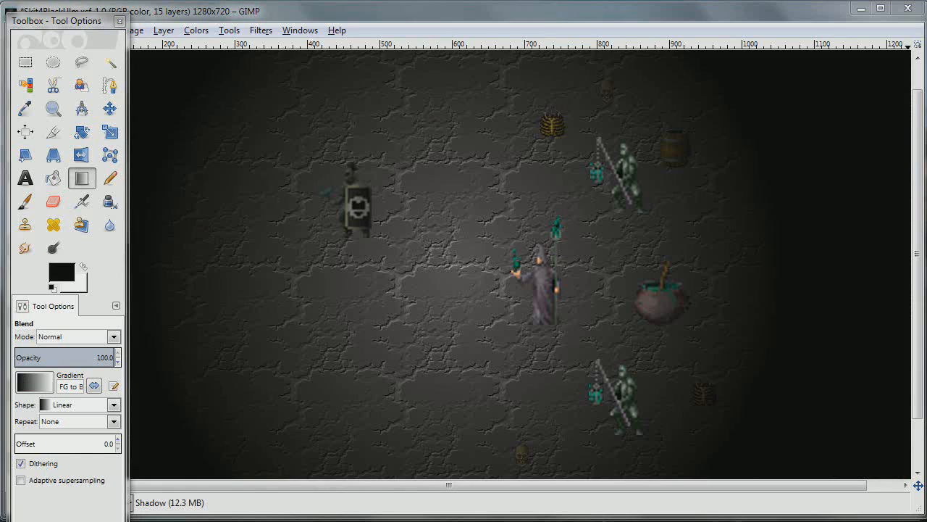
Step down through the Lieutenant and Skull layers to the Background layer and hide the toolbox
key(Page_Down)
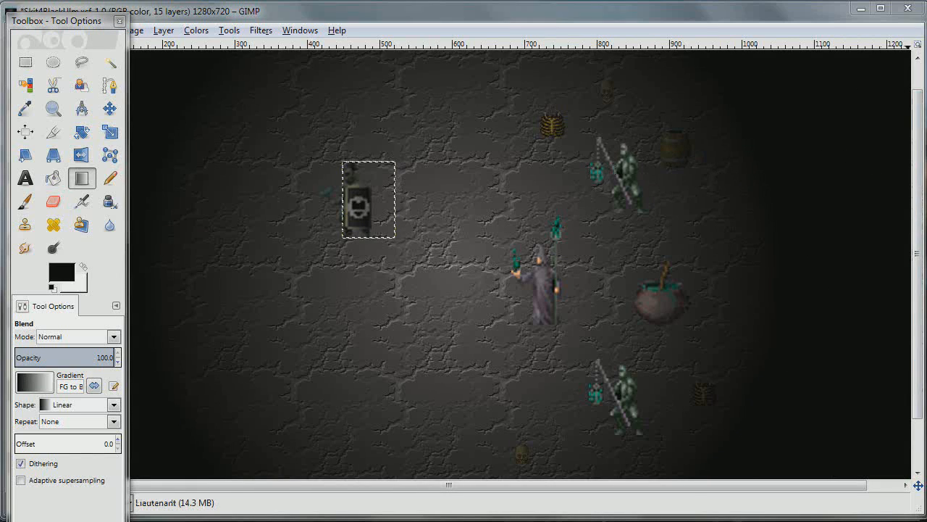
key(Page_Down)
key(Page_Down)
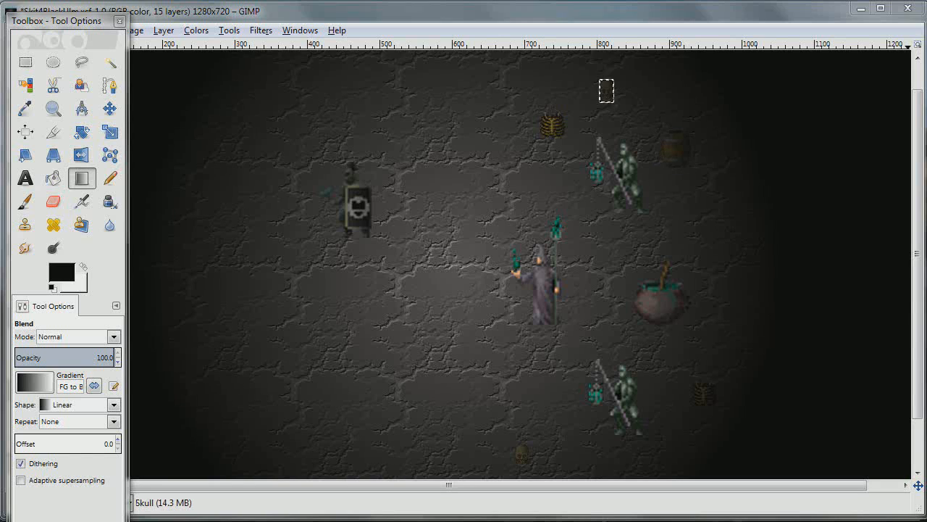
key(Page_Down)
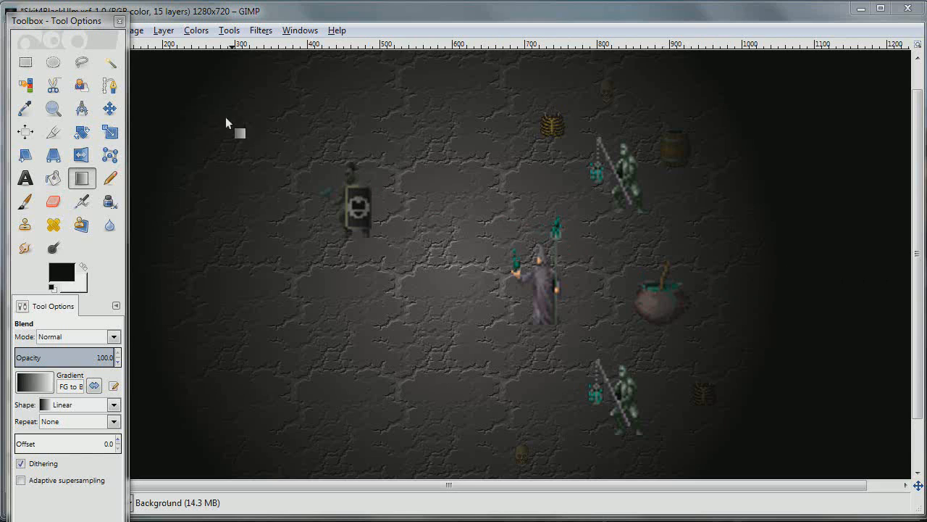
key(Tab)
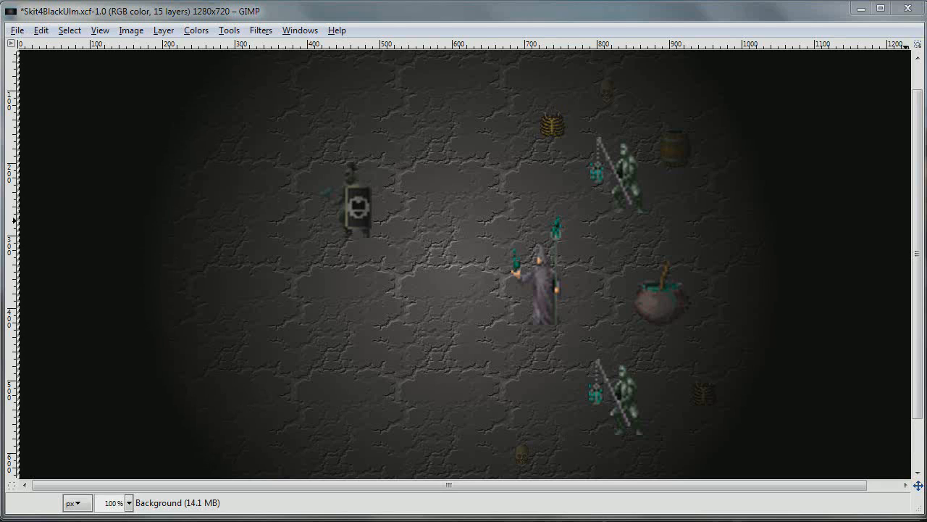
Activate the Move tool and pick the Lieutenant copy layer on the canvas
drag(0, 28, 91, 36)
click(120, 126)
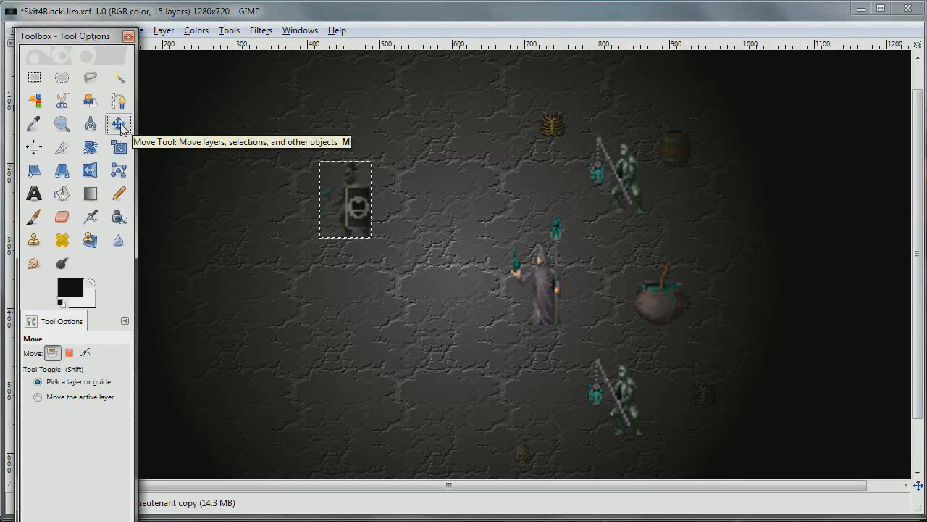
drag(93, 37, 0, 36)
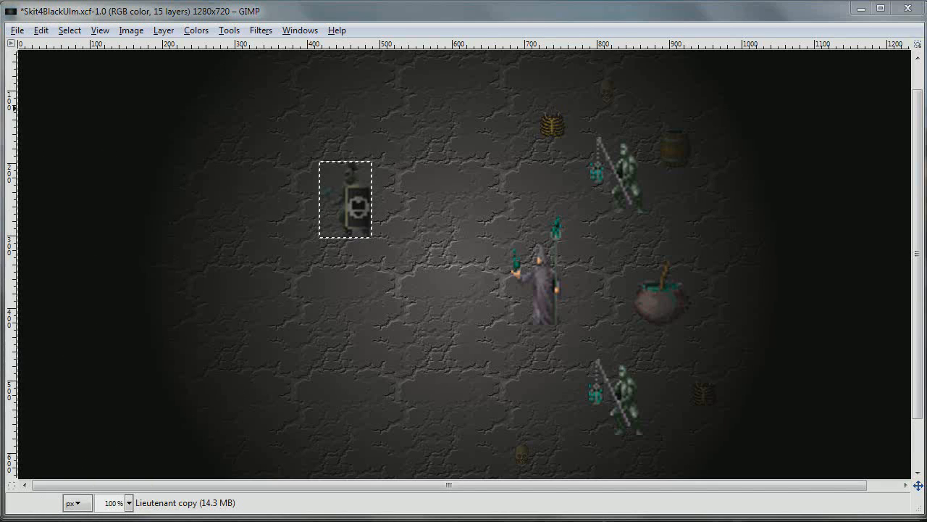
click(355, 201)
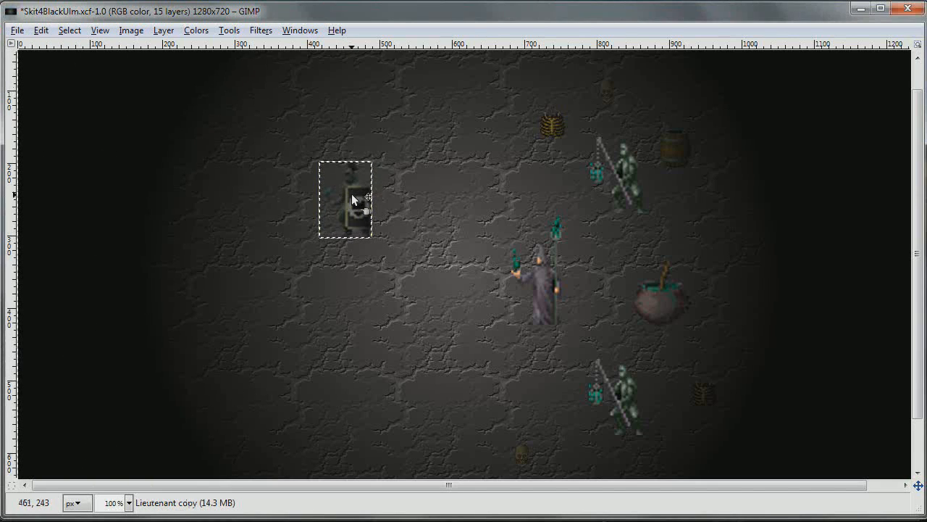
Try nudging the Lieutenant copy layer leftward in two large increments and back again, and undo the last moves
key(shift+Left)
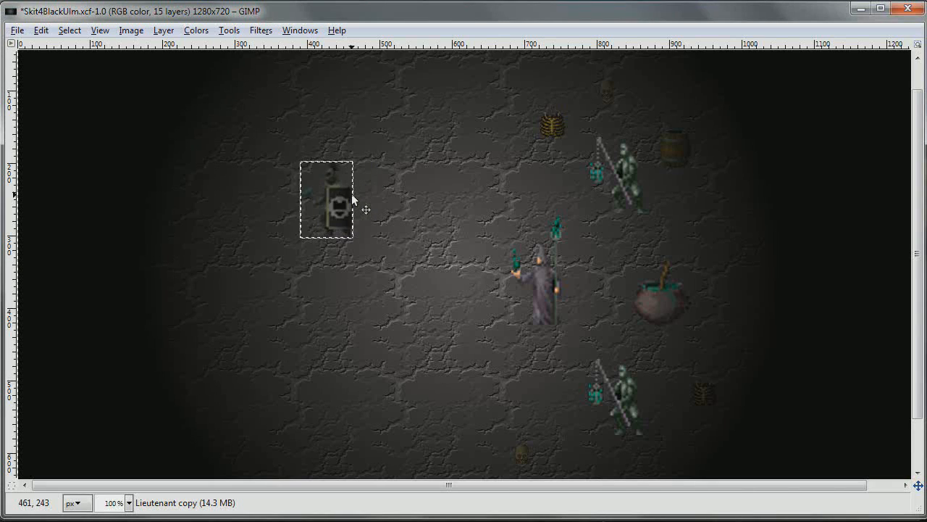
key(shift+Left)
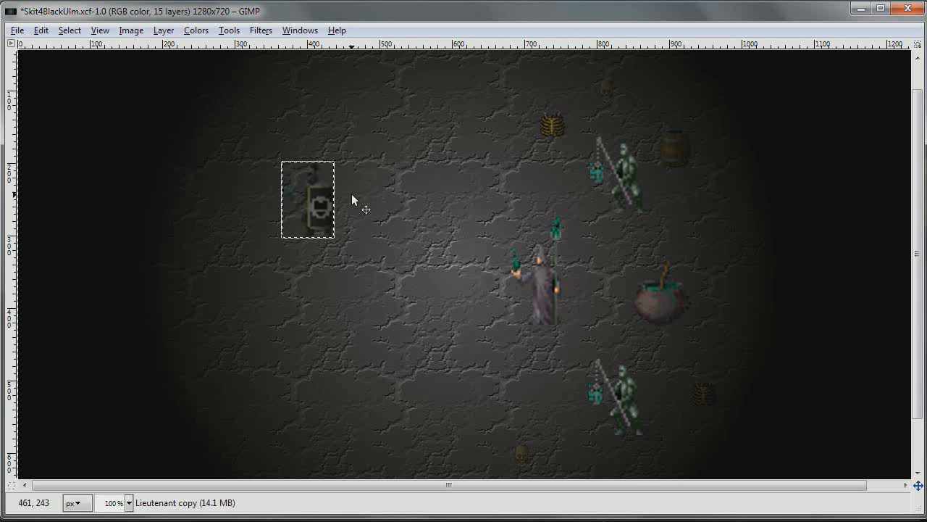
key(shift+Right)
key(shift+Right)
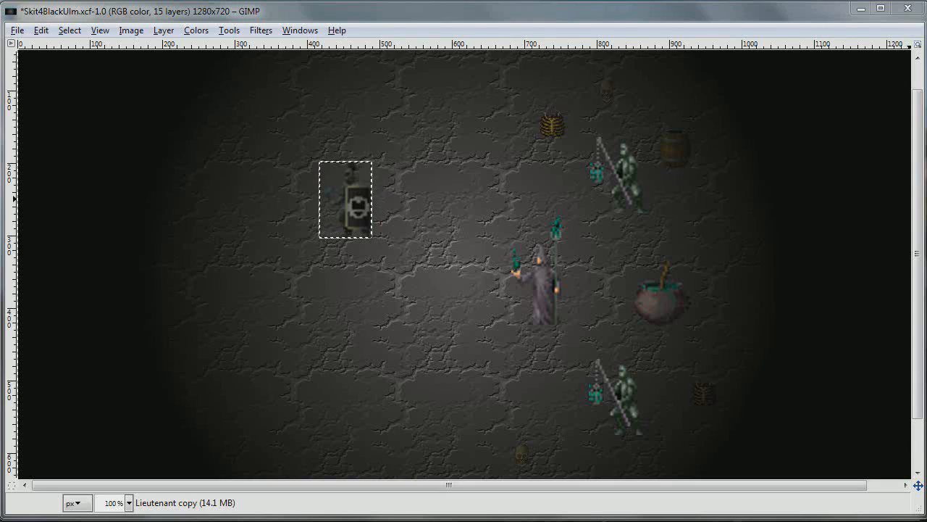
key(ctrl+z)
key(ctrl+z)
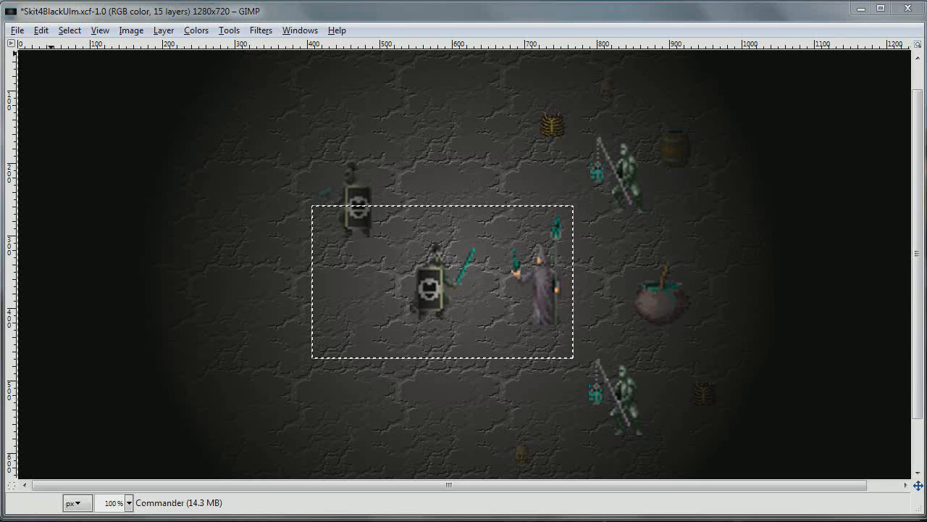
Fuzzy-select the transparent area around the Commander and invert the selection to isolate the figure
drag(0, 30, 96, 60)
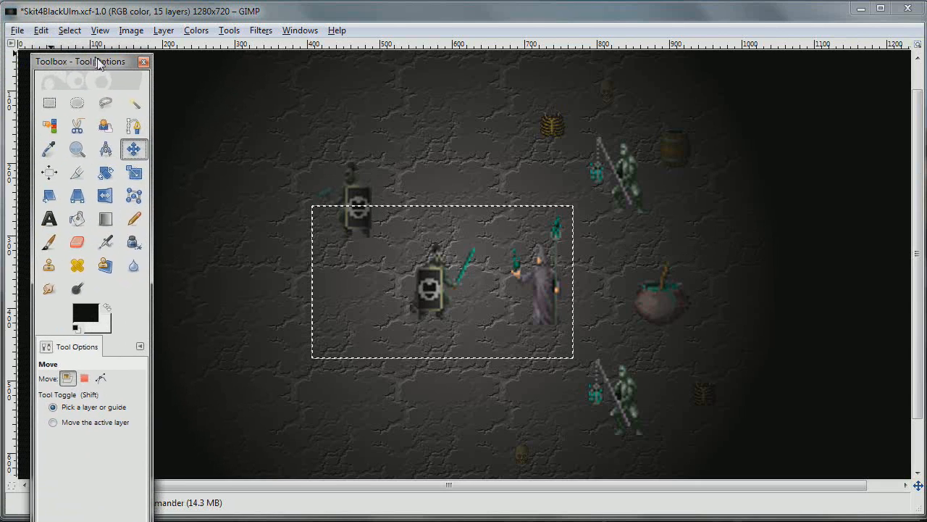
click(134, 102)
click(381, 257)
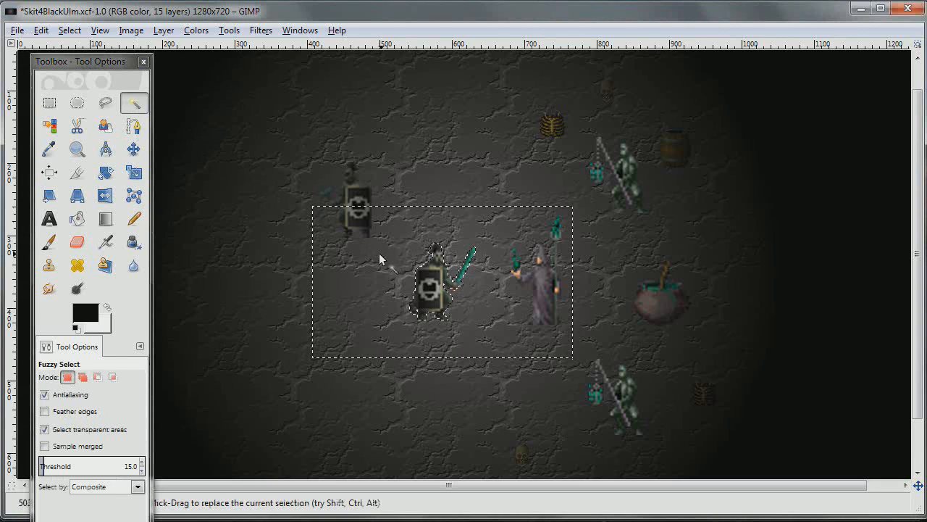
click(63, 32)
click(92, 84)
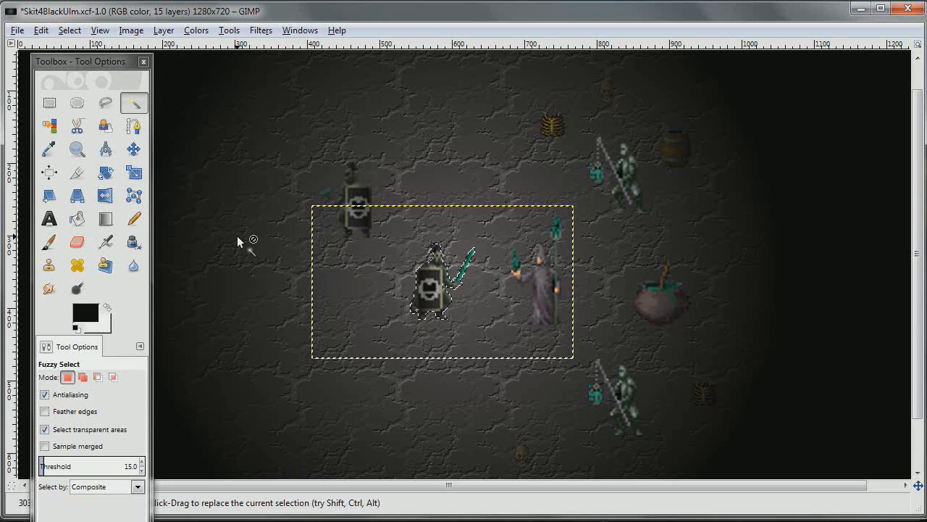
Set the foreground color to the dark teal 048054 from the color history
click(85, 314)
click(705, 233)
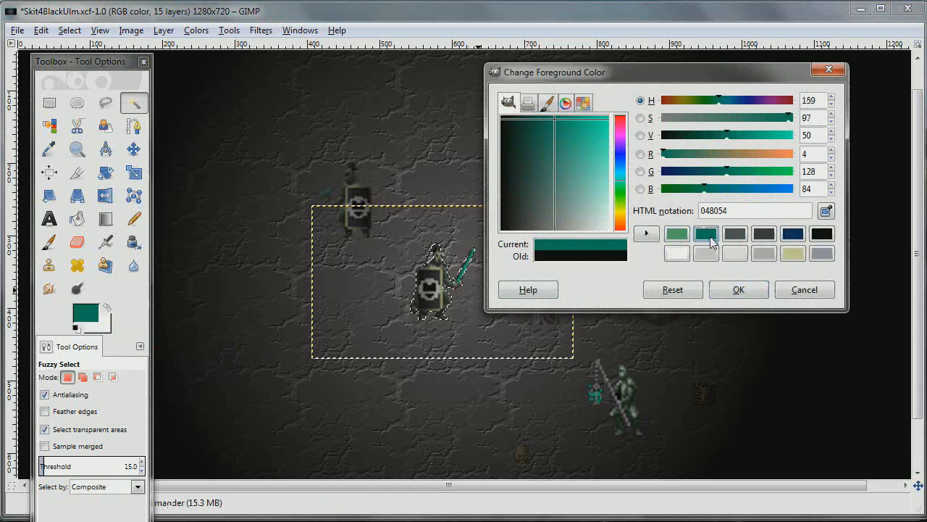
click(738, 289)
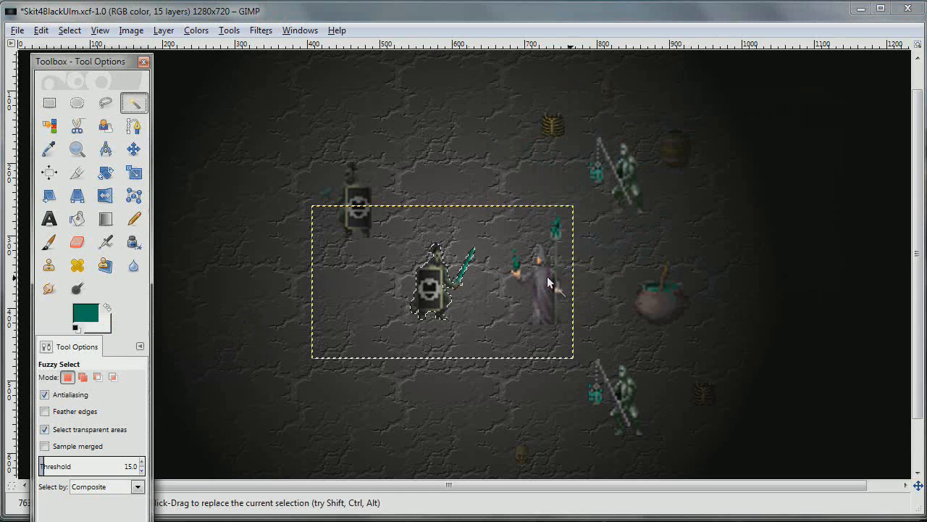
Fill the whole Commander selection with the teal foreground color using Bucket Fill set to Fill whole selection, and hide the toolbox
click(76, 218)
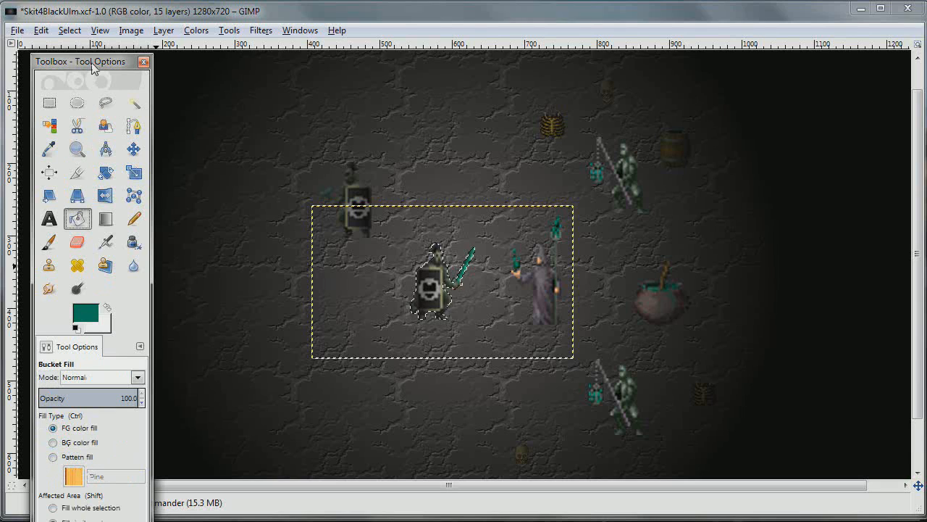
drag(94, 63, 97, 13)
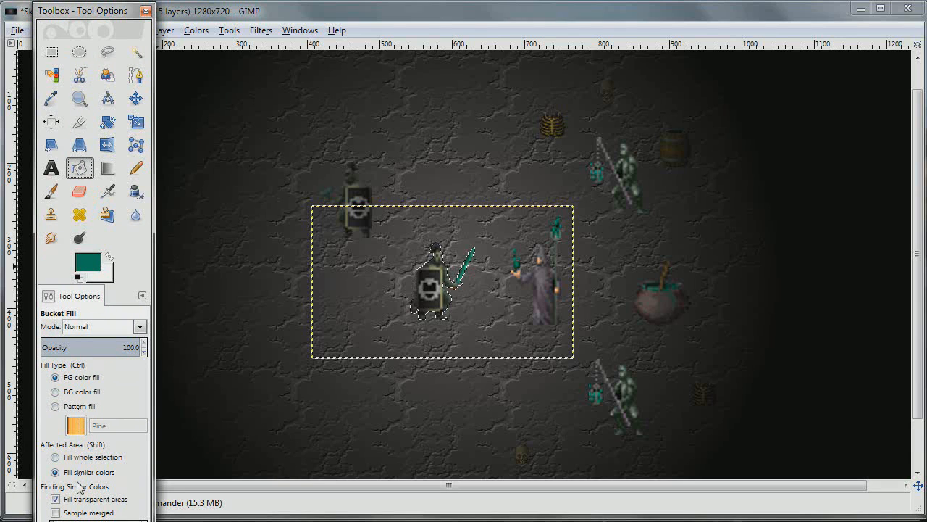
click(58, 458)
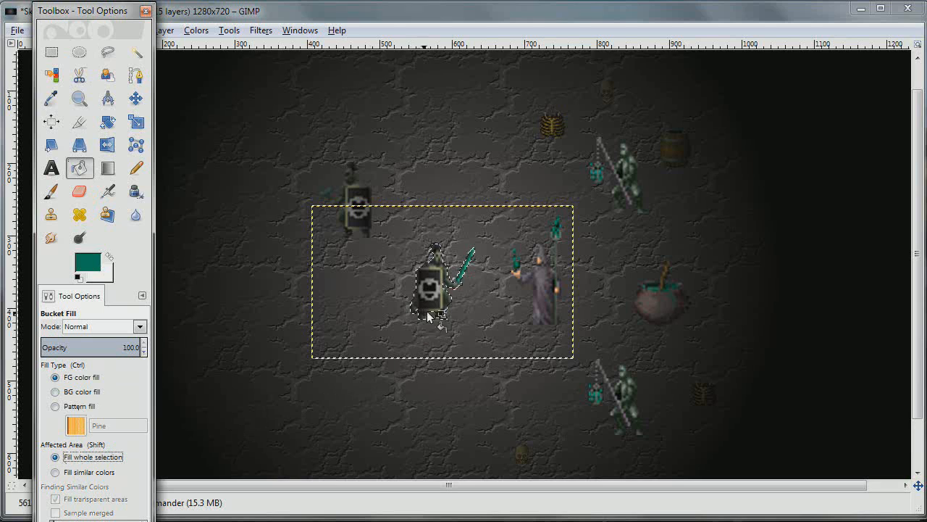
click(434, 277)
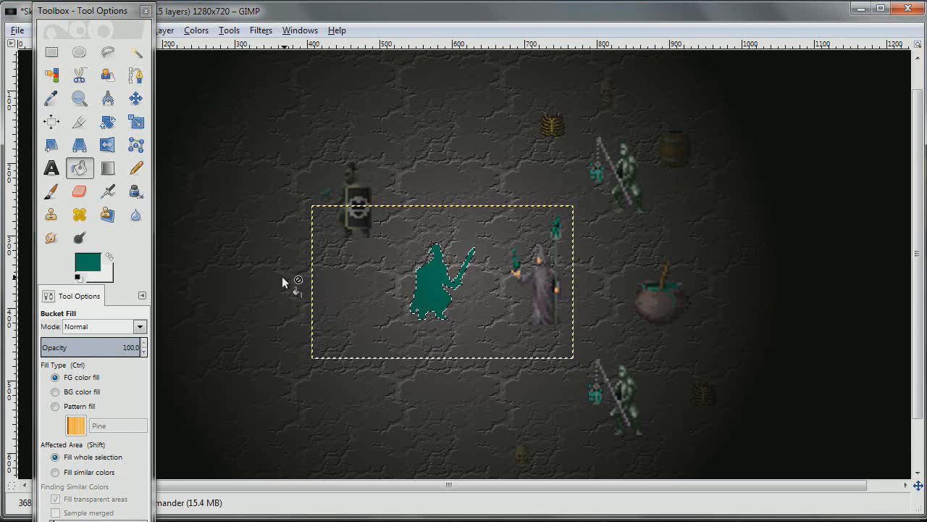
key(Tab)
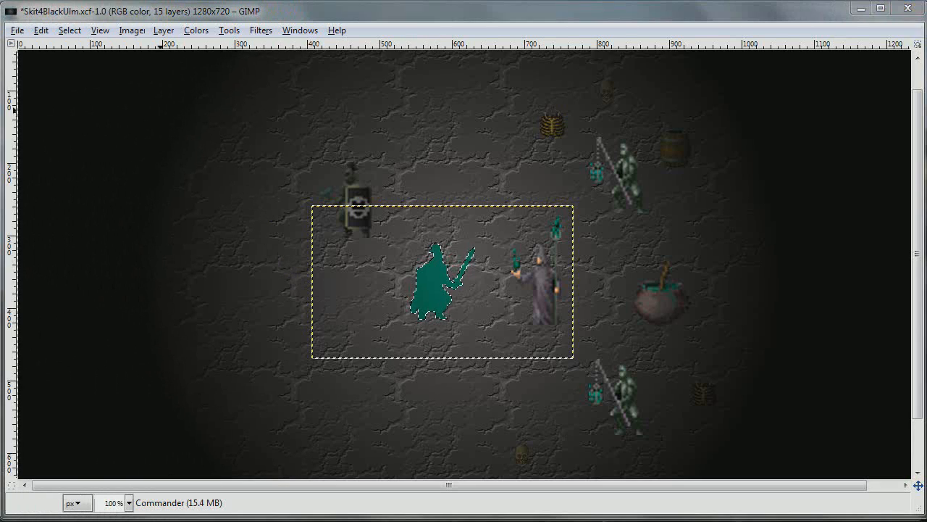
Shrink the selection around the Commander by 2 px with Shrink from image border enabled, and show the toolbox again
click(70, 30)
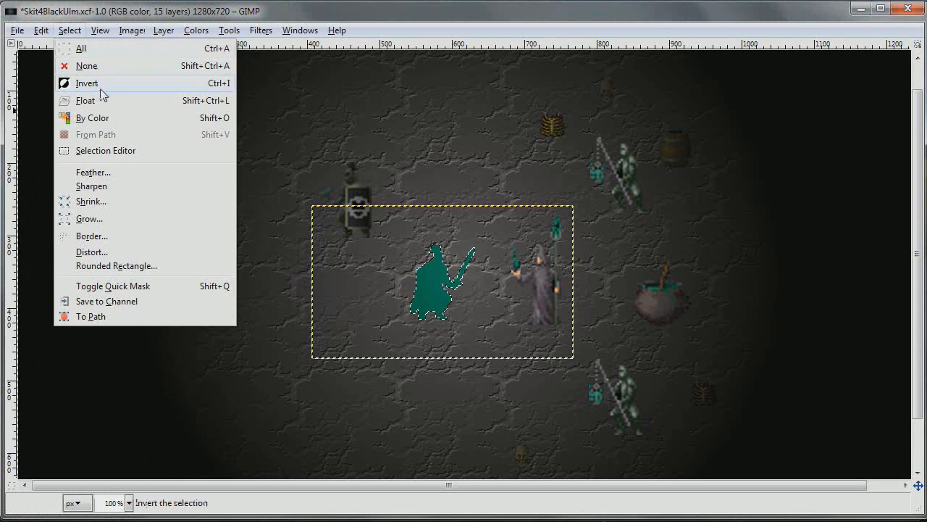
click(100, 203)
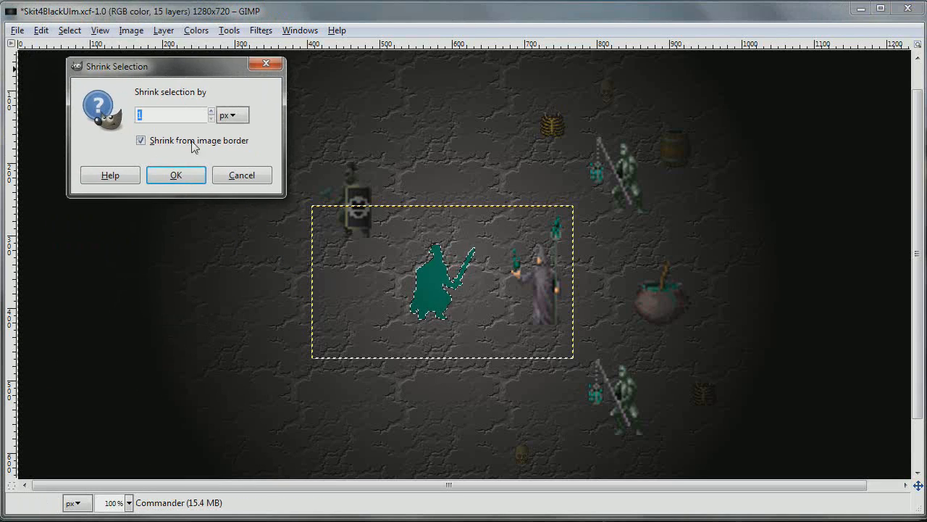
click(177, 174)
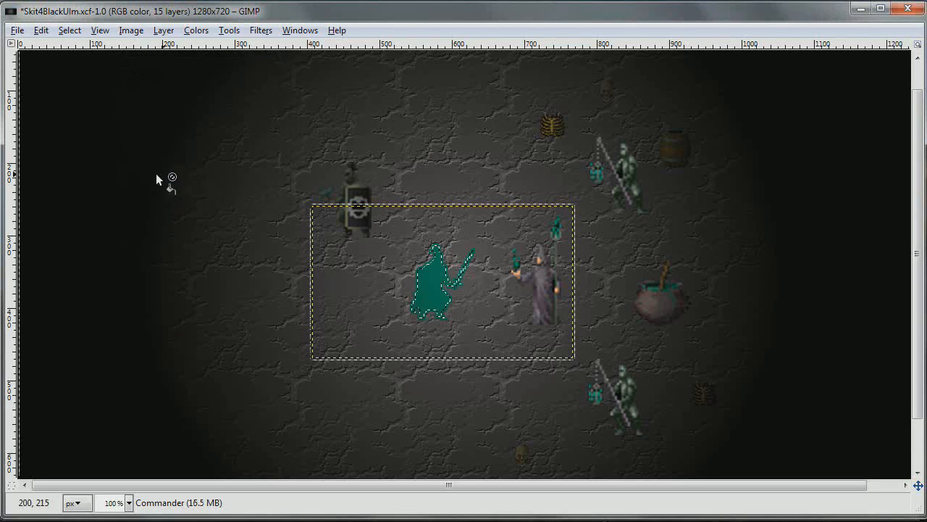
key(Tab)
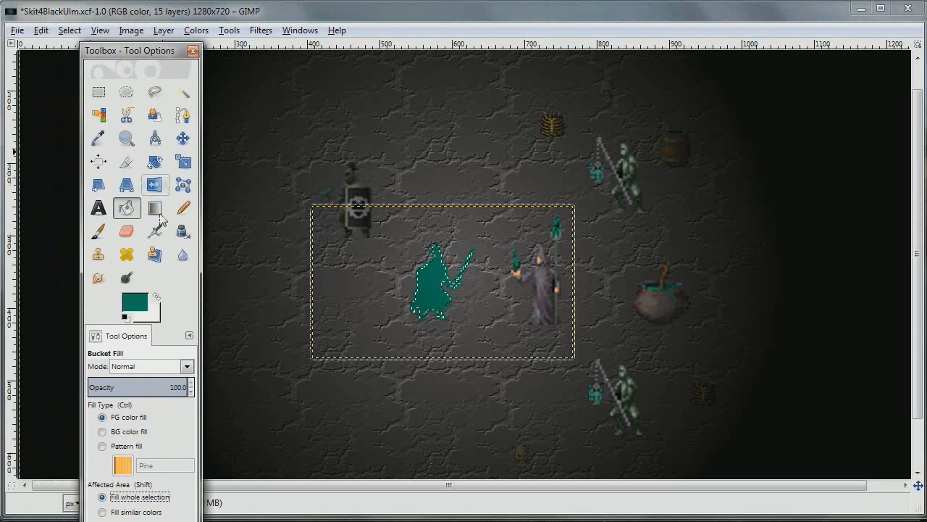
Fill the shrunken Commander selection with the lighter green from the color history, and hide the toolbox
click(134, 303)
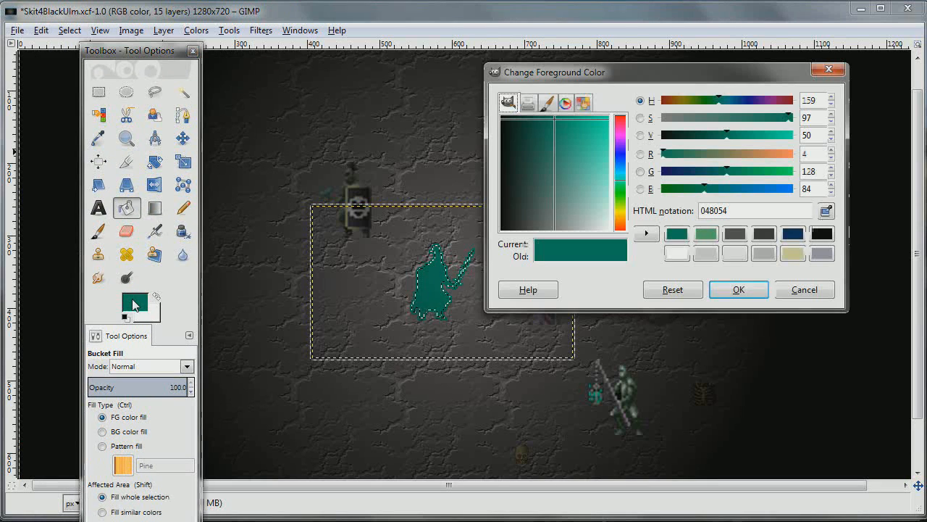
click(705, 234)
click(735, 290)
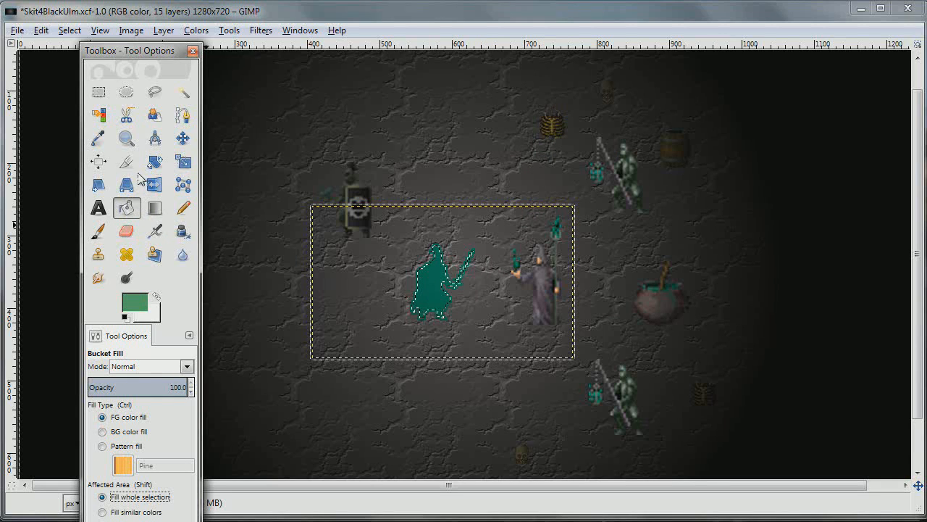
click(431, 279)
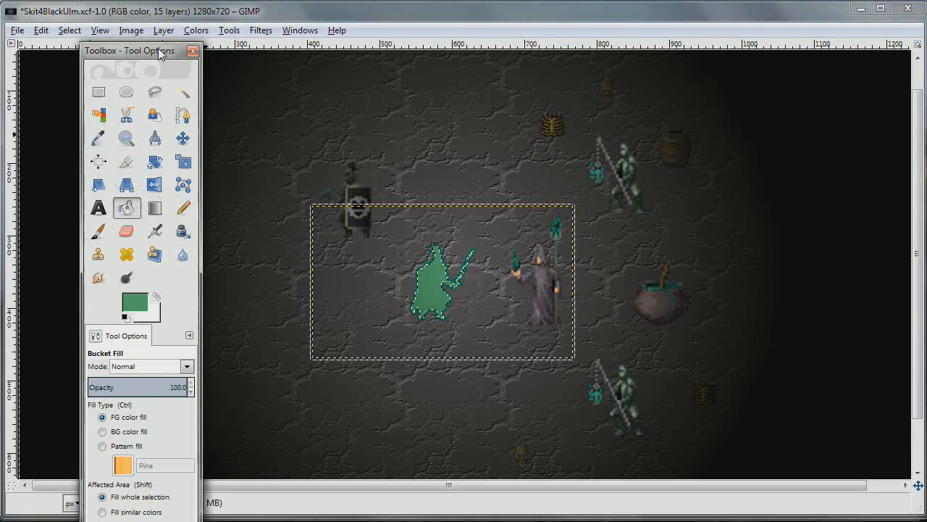
key(Tab)
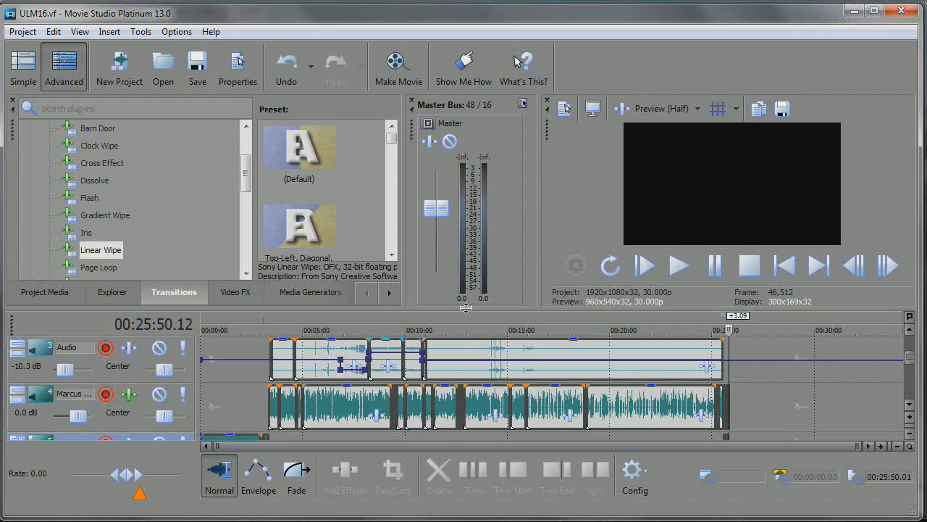
Switch to the ULM16.vf project in Movie Studio Platinum, enlarge the timeline area and review its video and audio tracks
drag(465, 307, 474, 205)
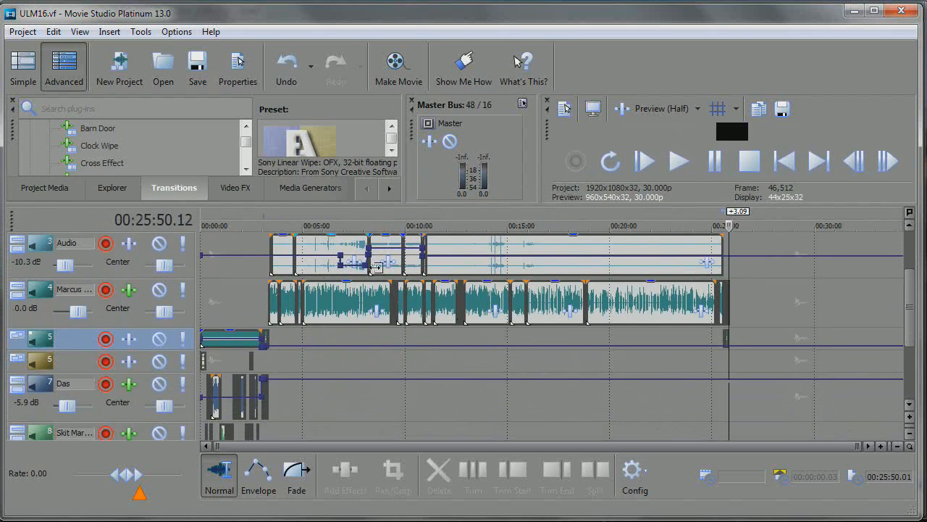
drag(912, 293, 906, 245)
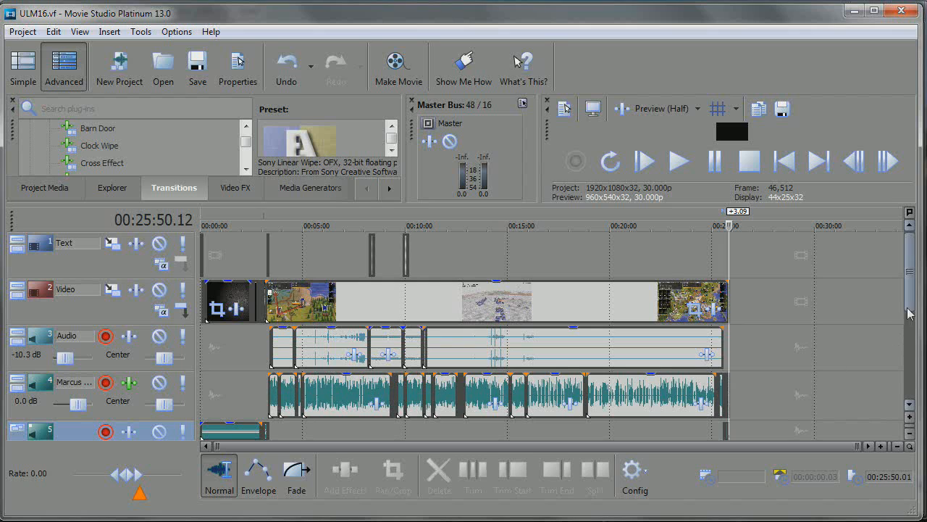
scroll(905, 302, down, 1)
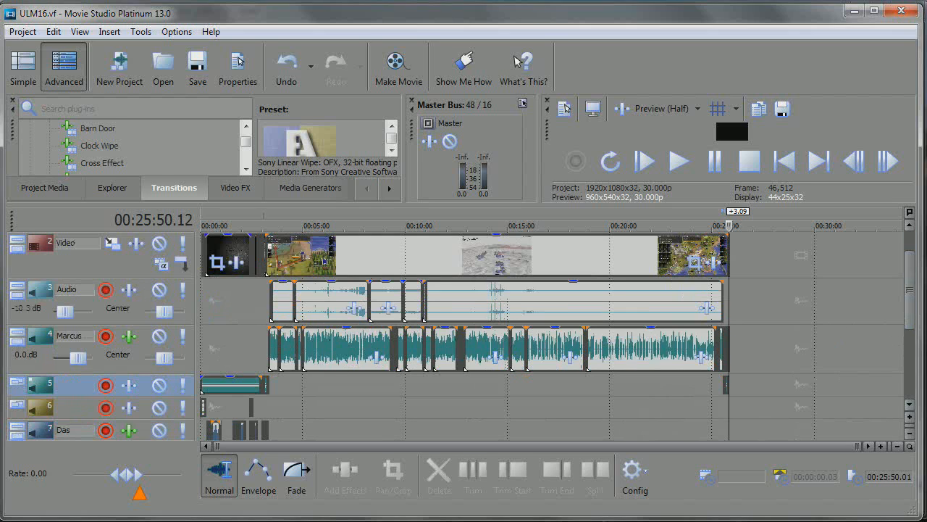
drag(911, 321, 917, 353)
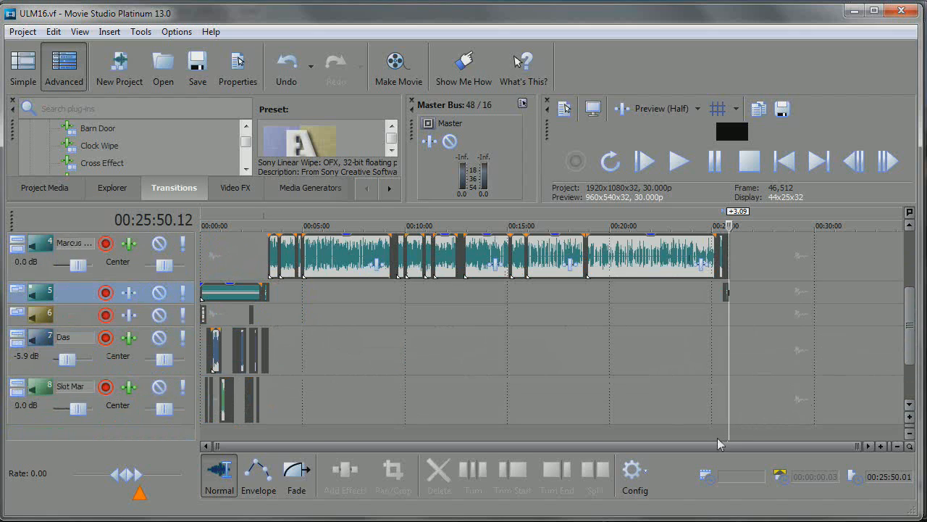
drag(715, 433, 682, 434)
click(635, 385)
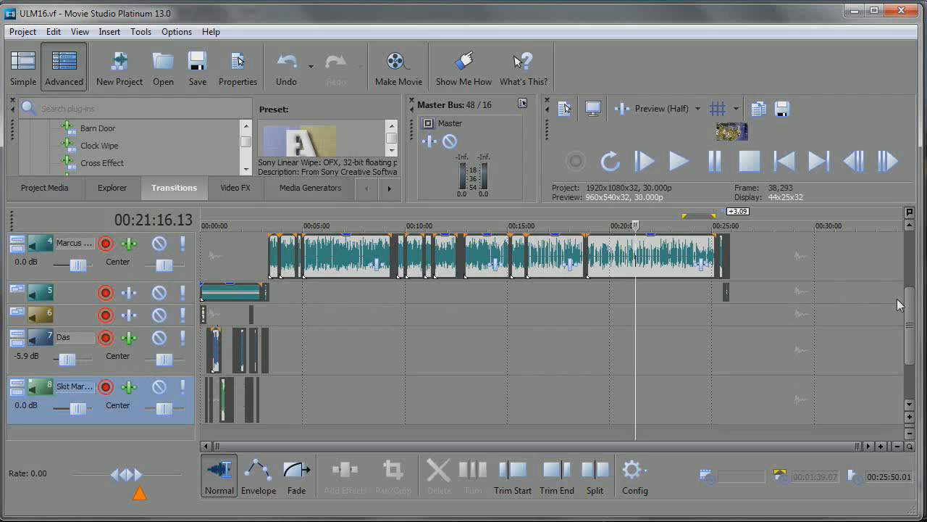
mouse_move(914, 331)
mouse_down()
mouse_move(919, 362)
mouse_move(919, 326)
mouse_up()
Look over the insert commands for adding audio and video tracks, and return to the uppermost timeline tracks
click(115, 32)
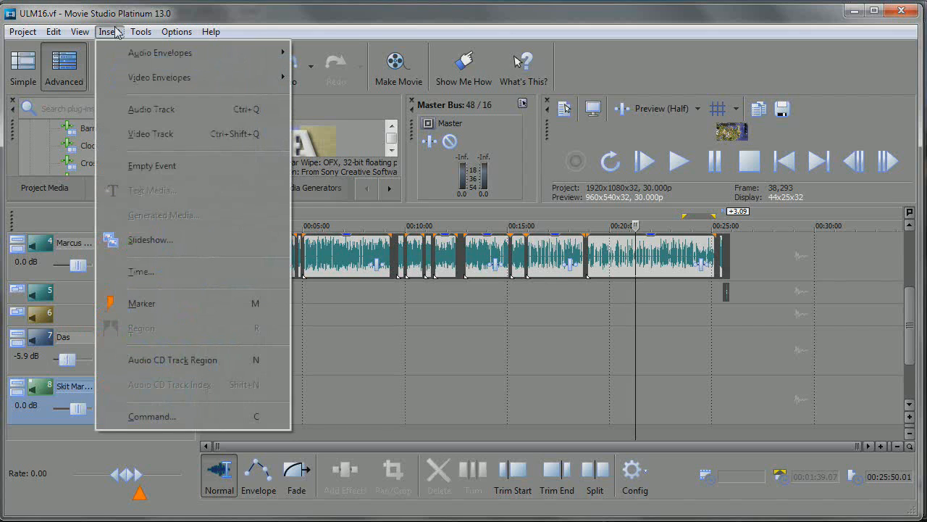
click(910, 322)
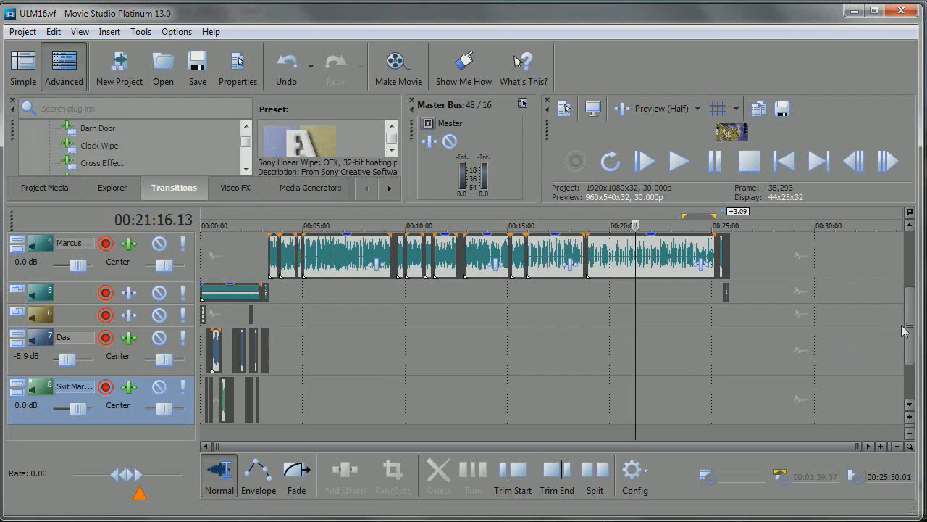
drag(904, 331, 917, 291)
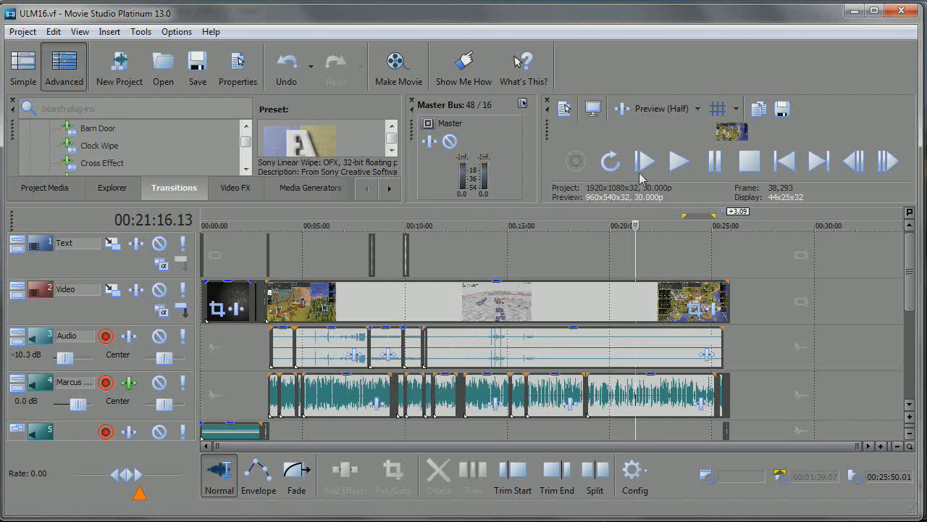
Enlarge the video preview, play the project from its start and pause after about 20 seconds in the dungeon scene
drag(432, 207, 424, 401)
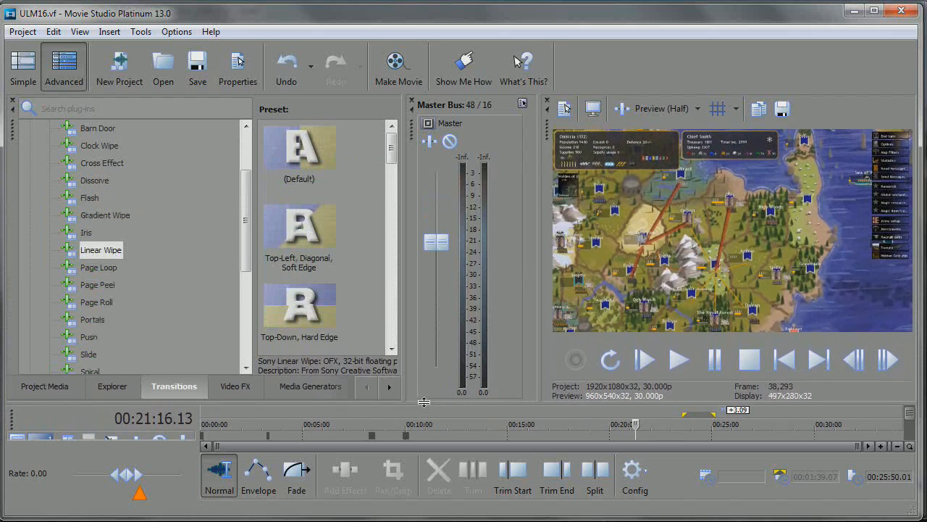
click(783, 359)
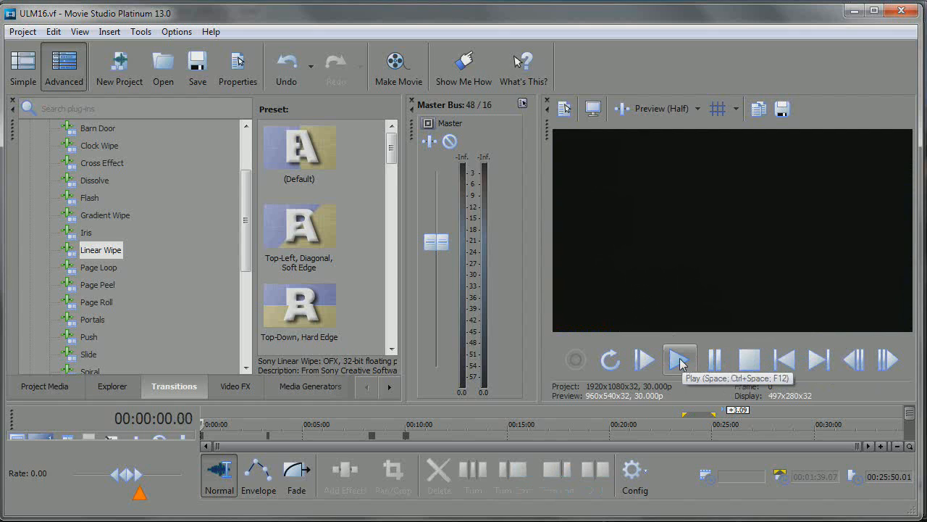
click(679, 360)
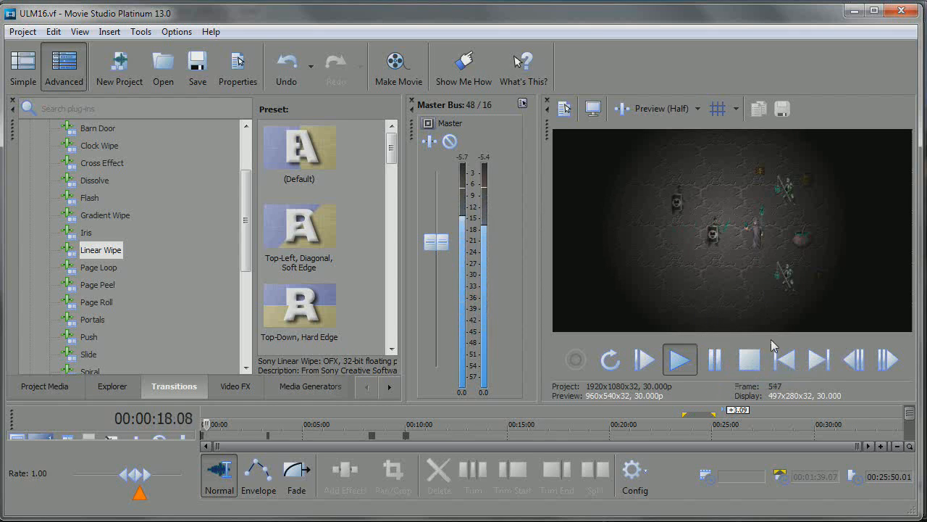
click(728, 364)
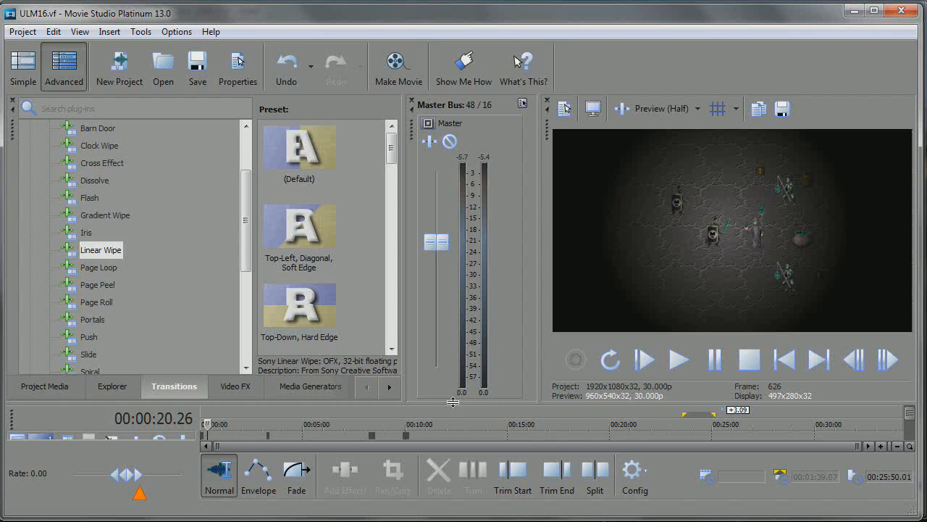
Enlarge the timeline, magnify the skit section and select the long dungeon clip on the Video track with the preview showing
drag(453, 402, 474, 158)
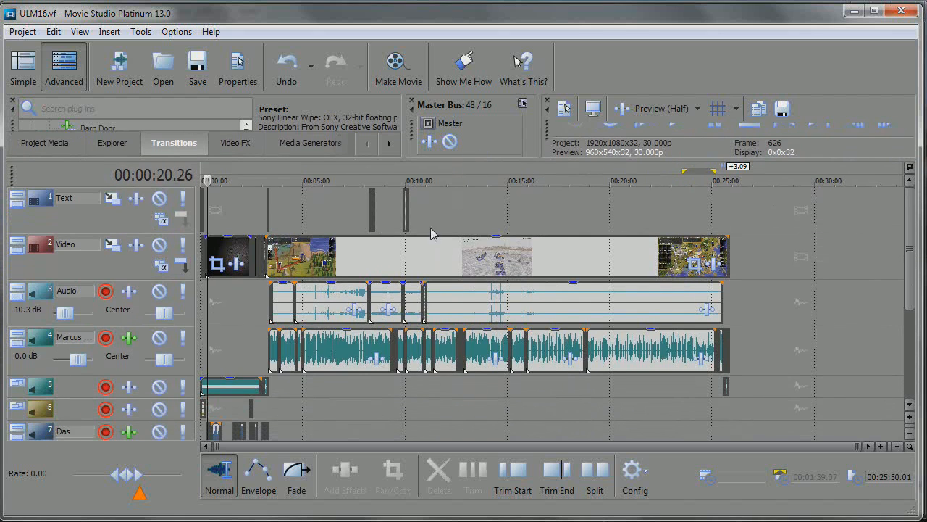
click(231, 320)
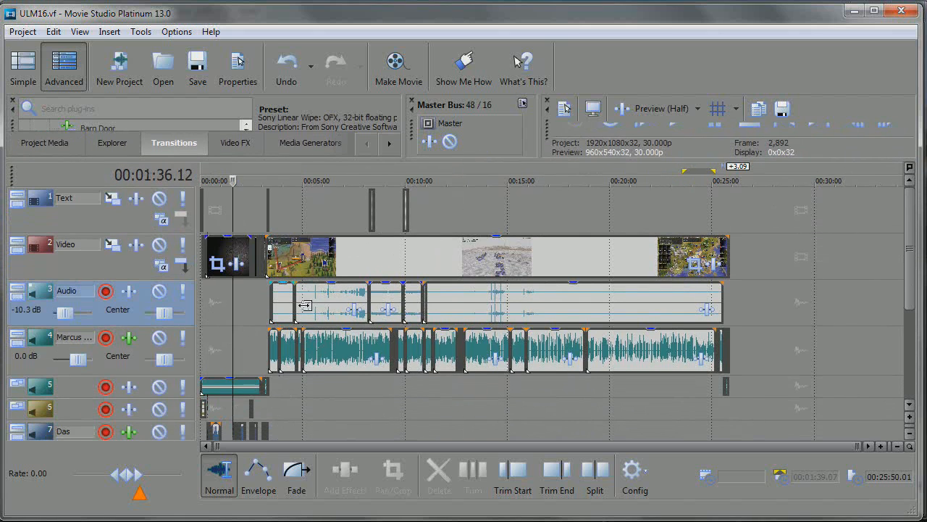
scroll(363, 313, up, 5)
scroll(367, 317, up, 4)
scroll(367, 319, down, 4)
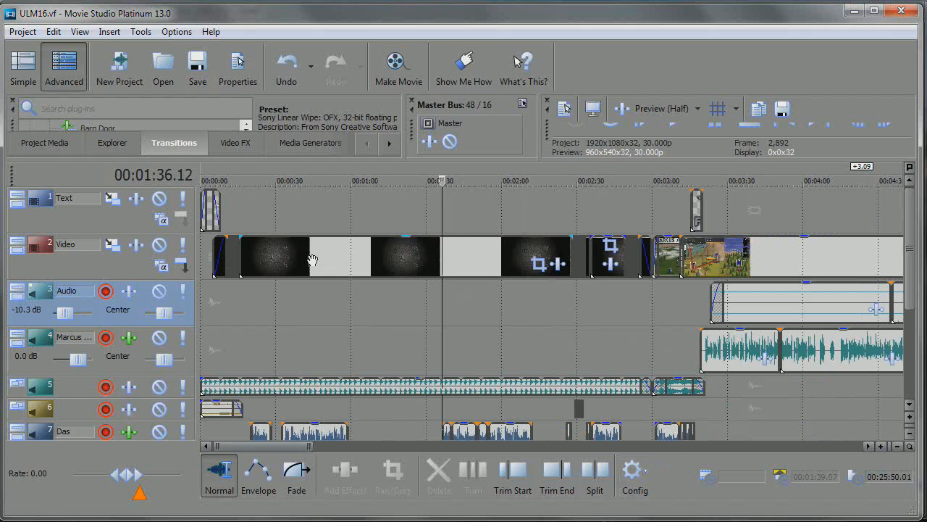
click(345, 259)
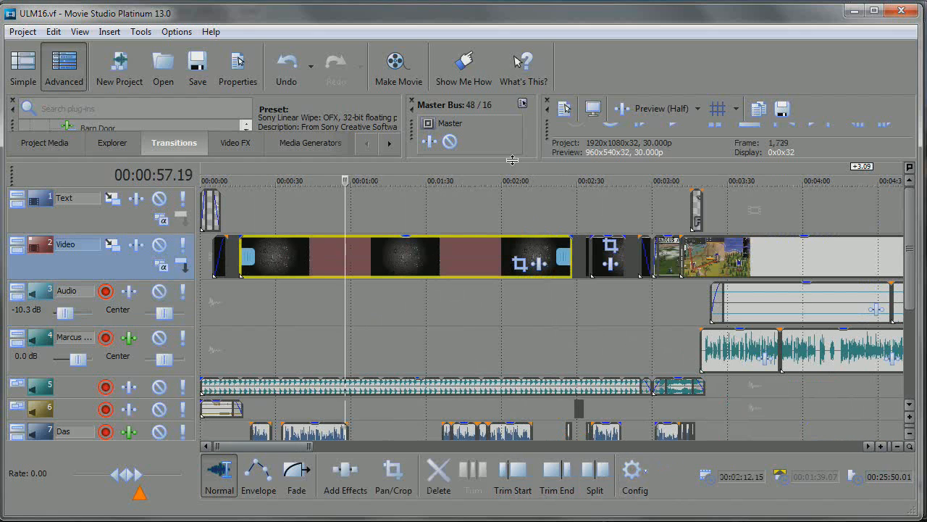
drag(510, 160, 511, 270)
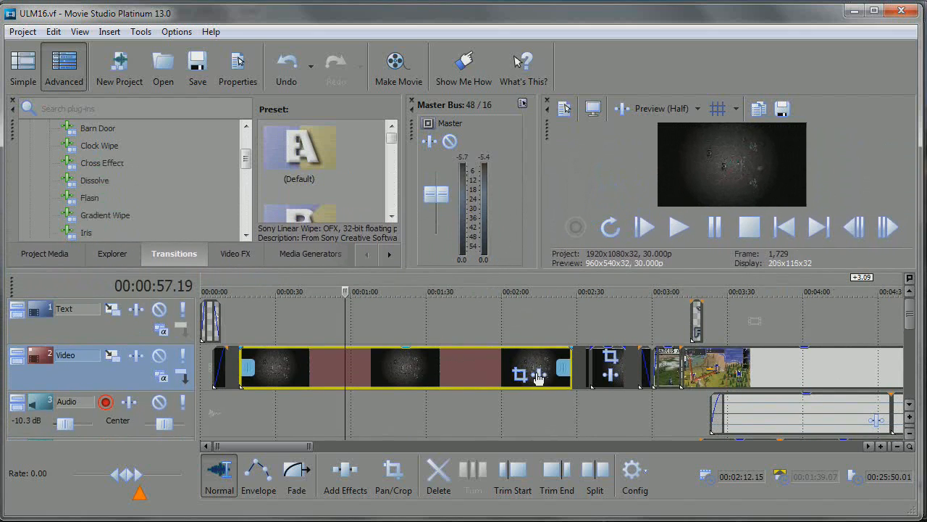
Examine the dungeon frames on the Video track by moving the playhead through the clips from about 2:28 to 2:52
click(576, 402)
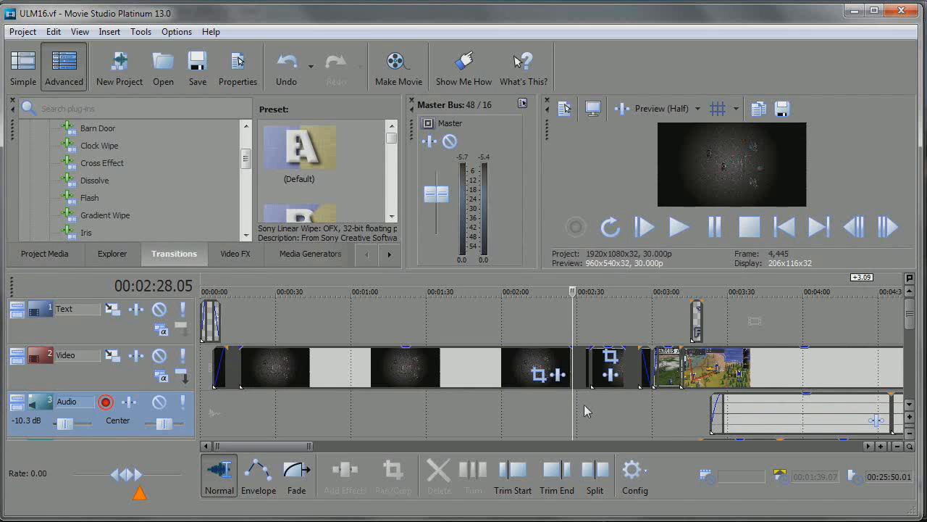
click(591, 402)
scroll(593, 403, up, 10)
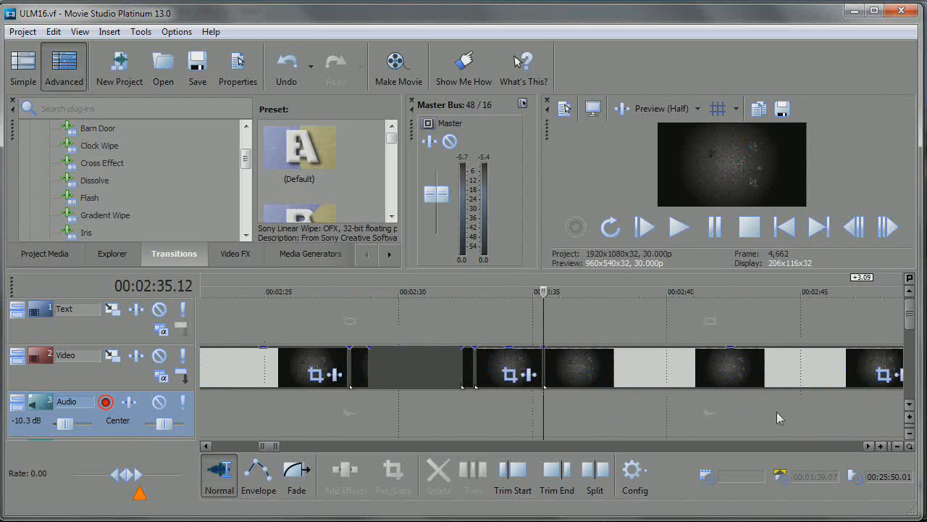
click(868, 446)
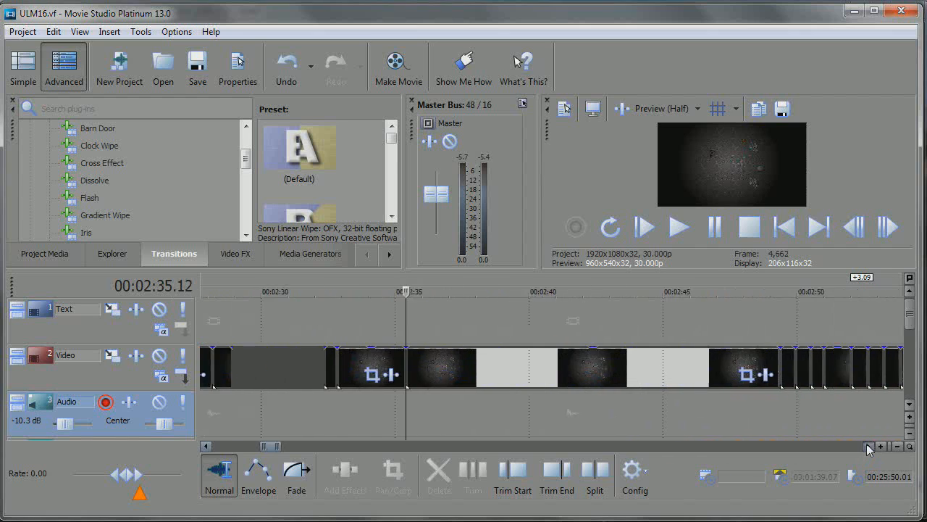
click(612, 417)
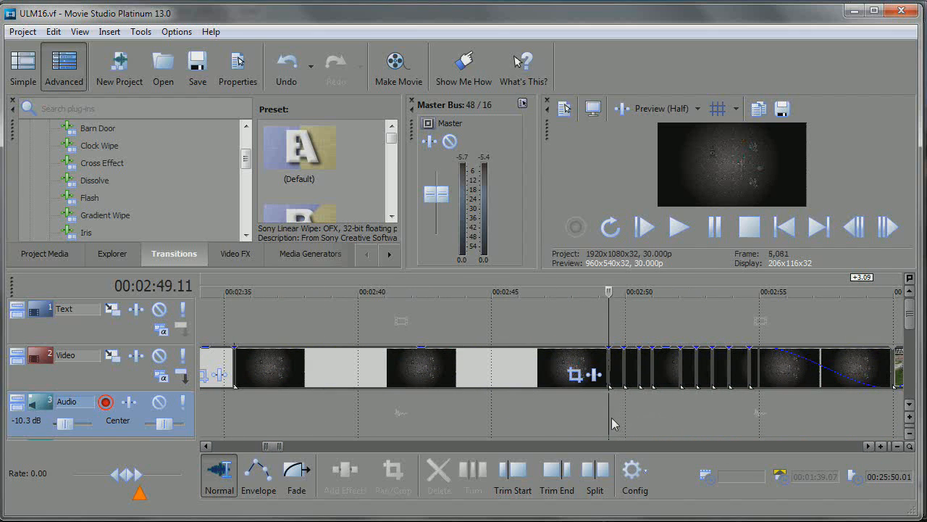
click(647, 406)
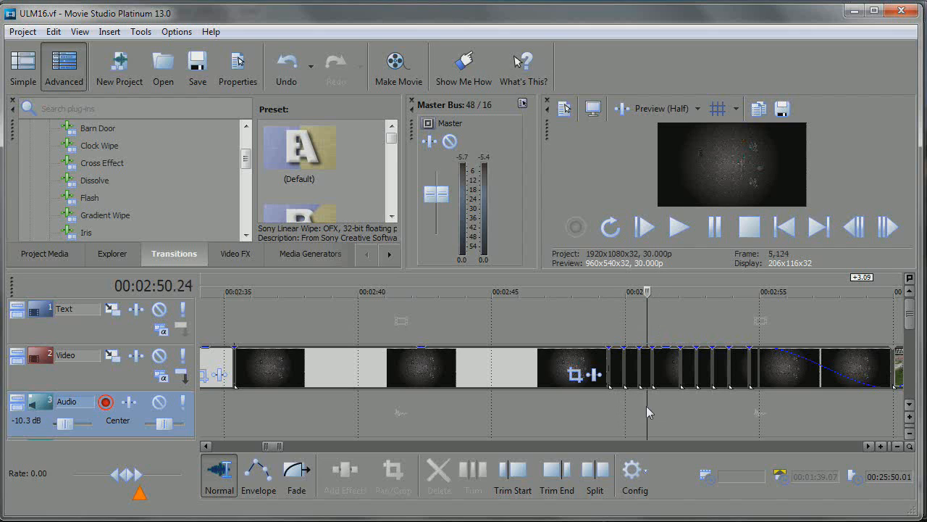
click(690, 410)
key(Down)
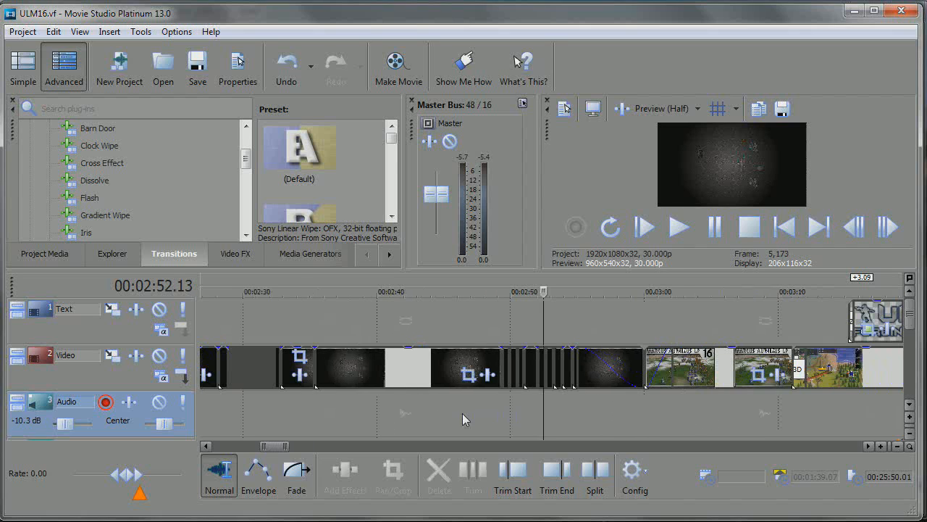
Move the playhead back to about 2:29 and magnify the dense run of very short dungeon clips
click(290, 395)
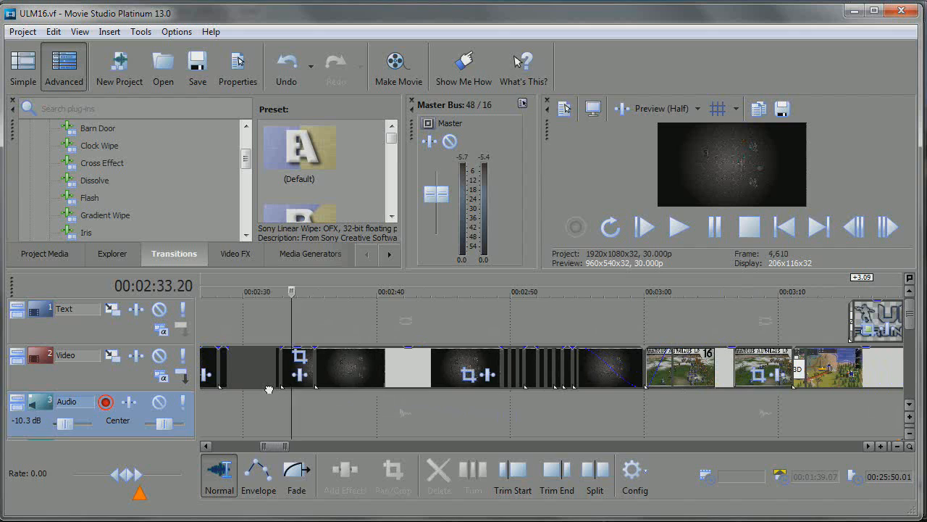
click(268, 384)
click(238, 402)
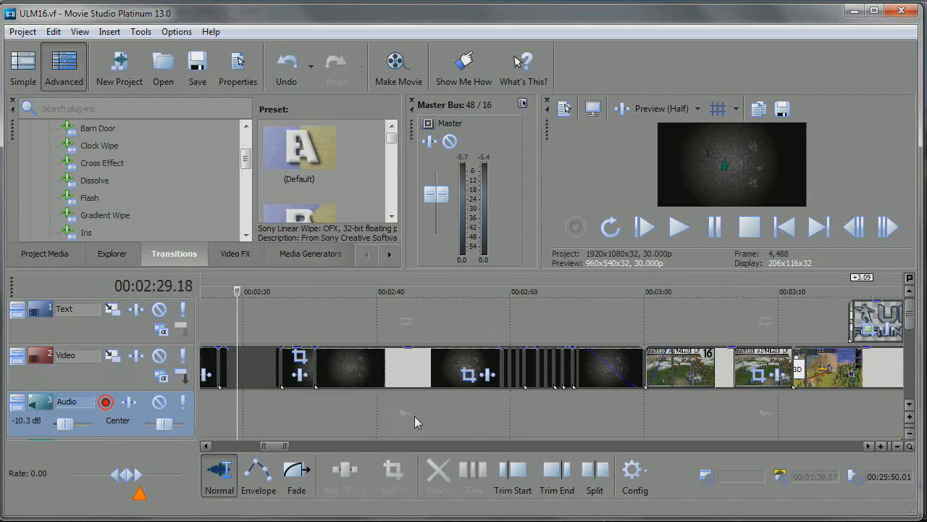
key(Up)
key(Up)
key(Up)
key(Up)
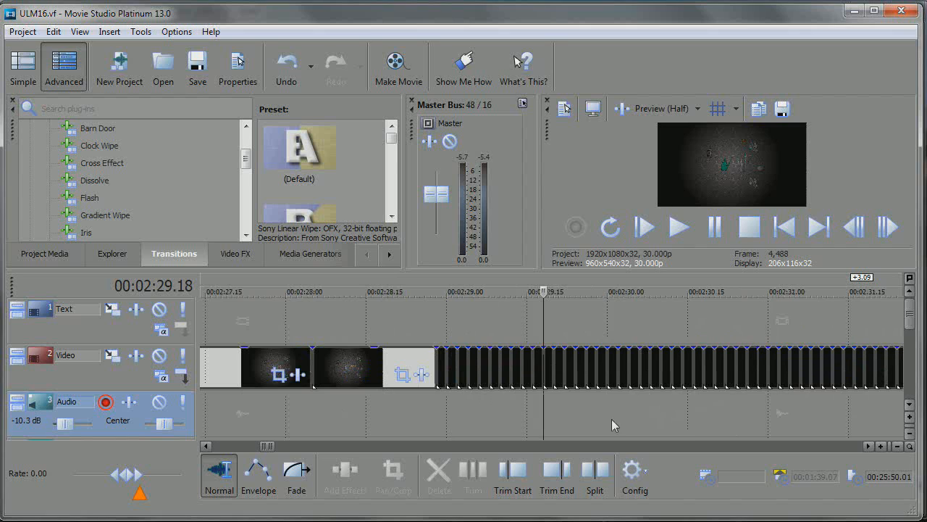
Preview the rapid Commander flash frames between about 2:29 and 2:31, and view the audio tracks beneath them
key(space)
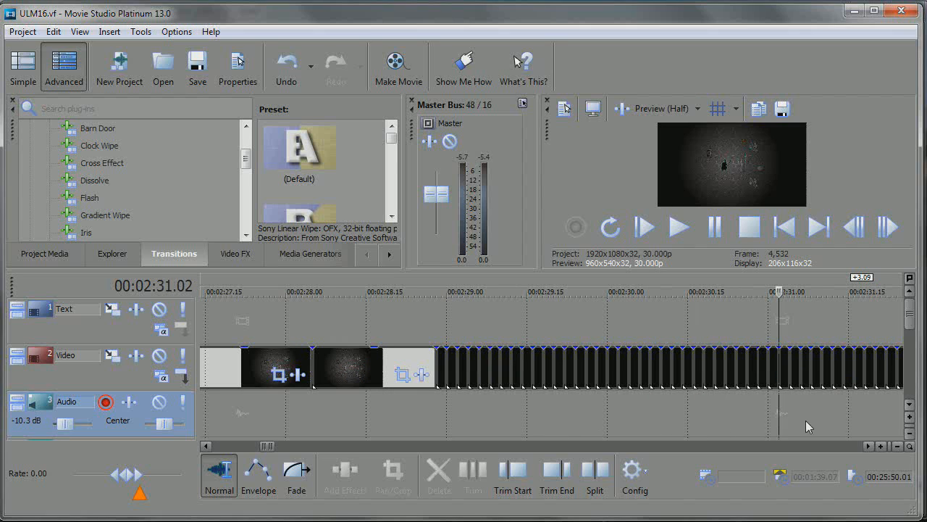
click(473, 428)
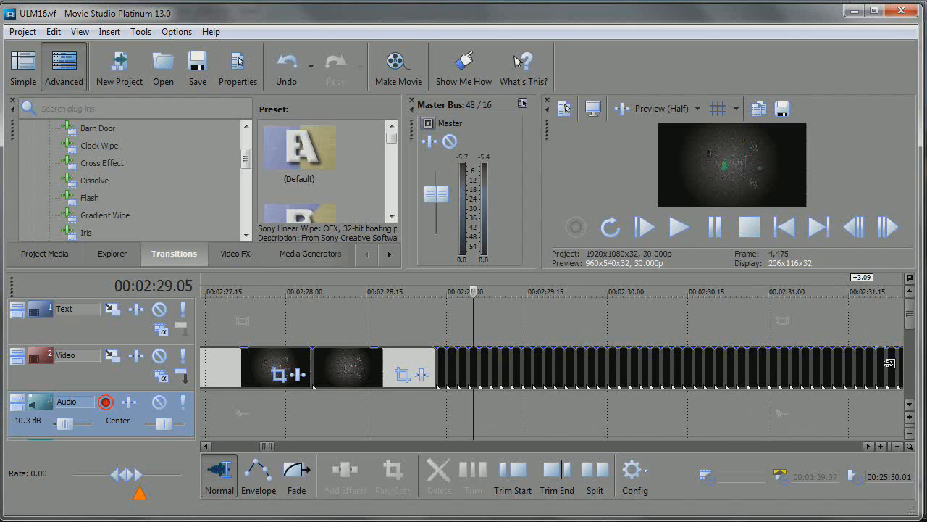
drag(905, 324, 919, 364)
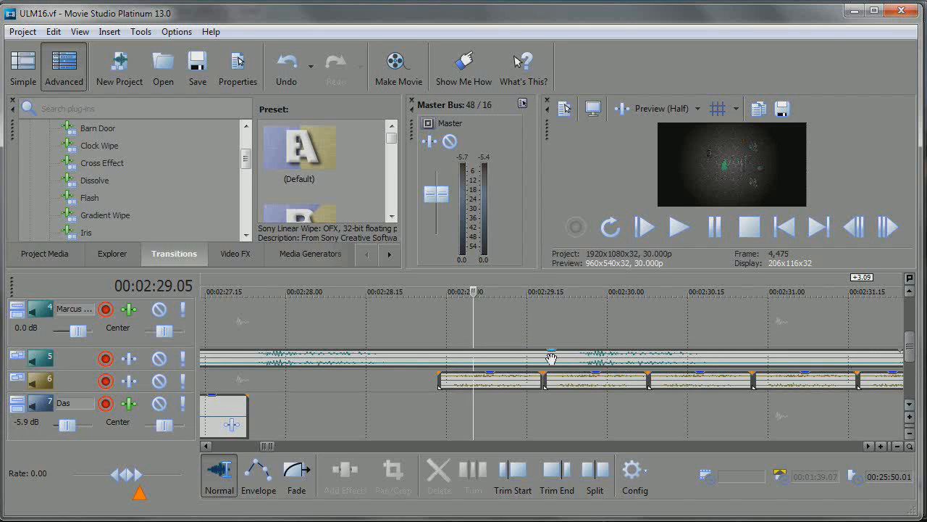